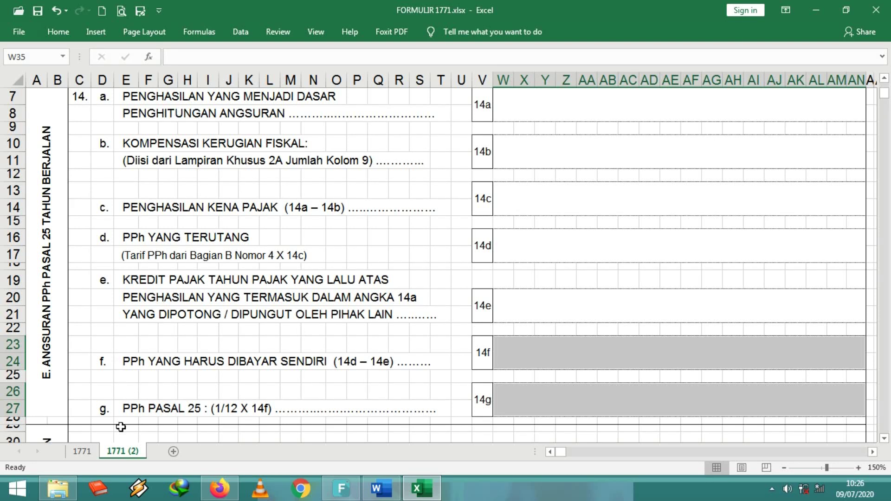
drag(109, 450, 97, 453)
click(82, 451)
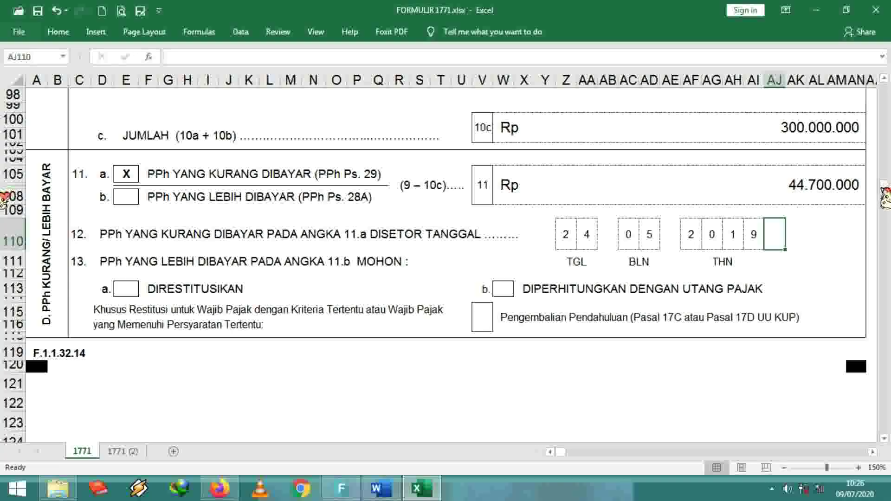
scroll(227, 262, up, 20)
scroll(227, 261, down, 1)
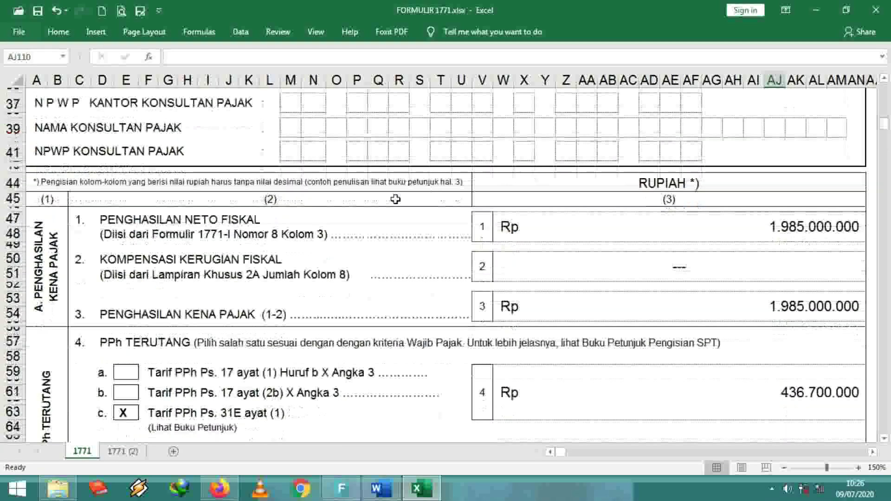
click(249, 230)
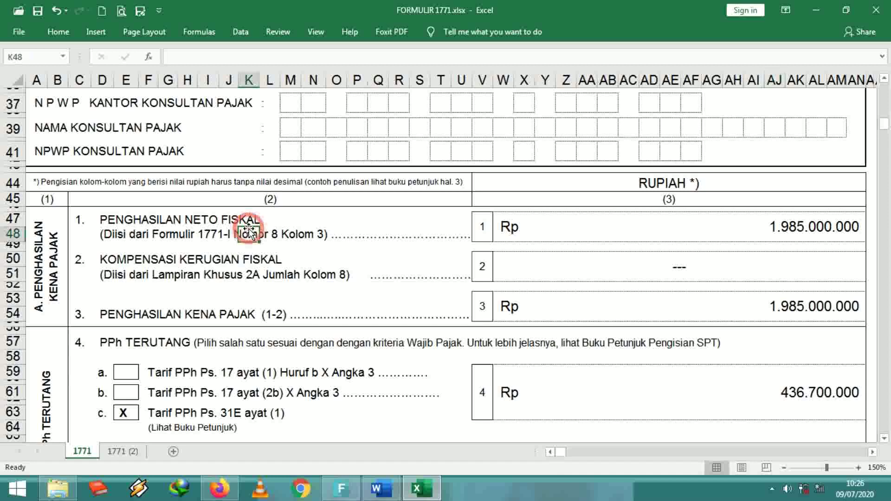
click(754, 231)
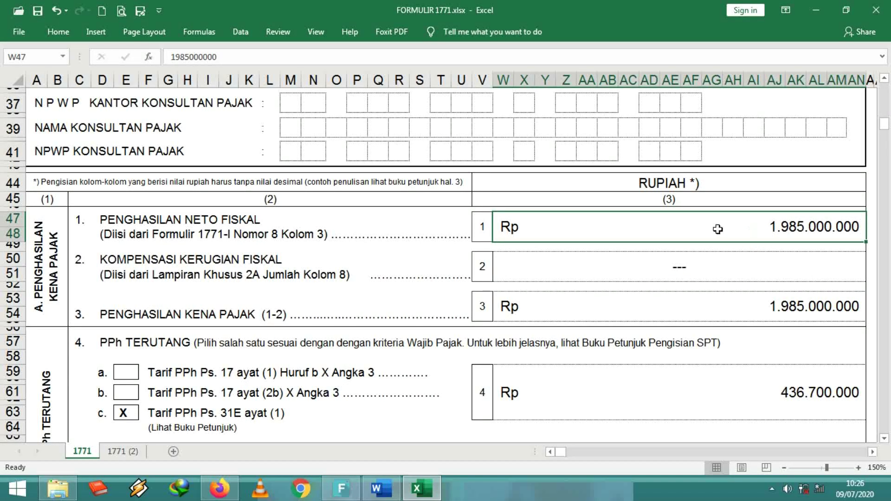
click(122, 452)
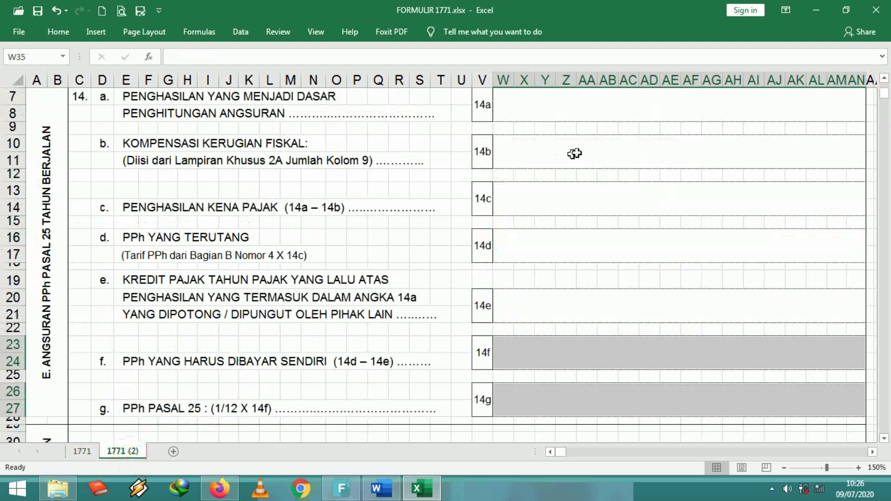
click(590, 93)
text(1.985.)
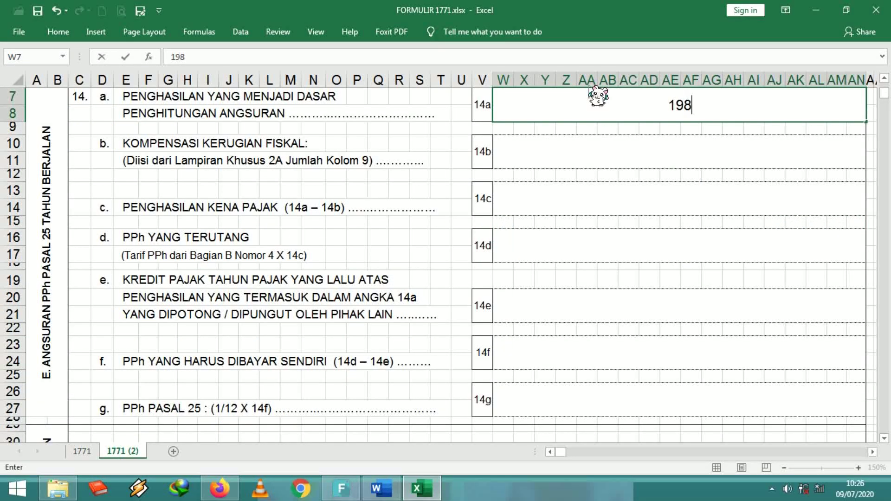
text(000.000)
key(Return)
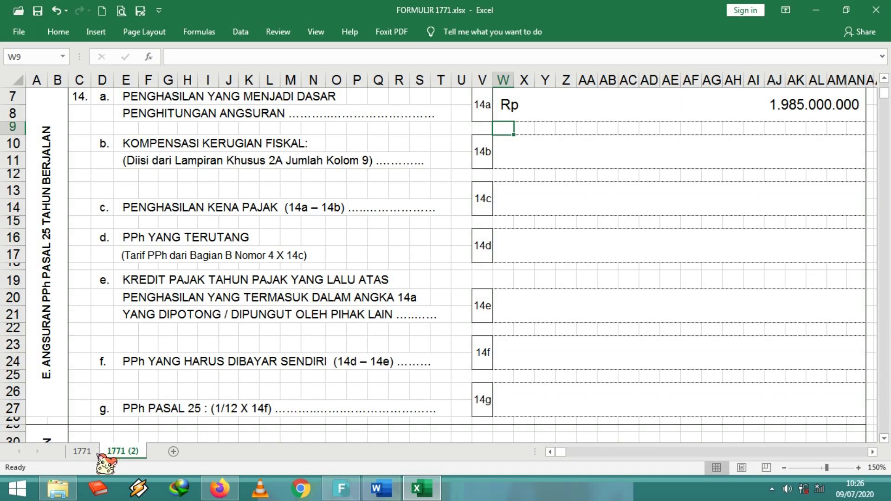
- Check the fiscal loss compensation in item 2 of sheet 1771 and enter --- as text for item 14b on sheet 1771 (2)
click(80, 452)
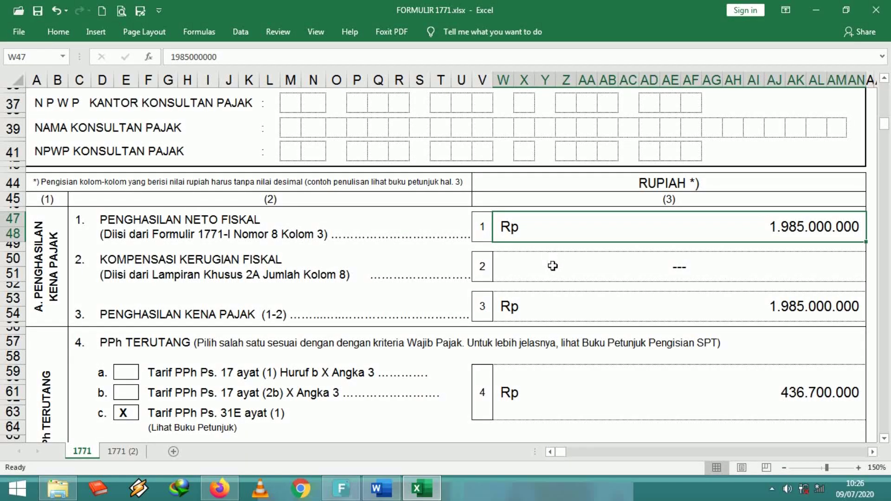
click(122, 451)
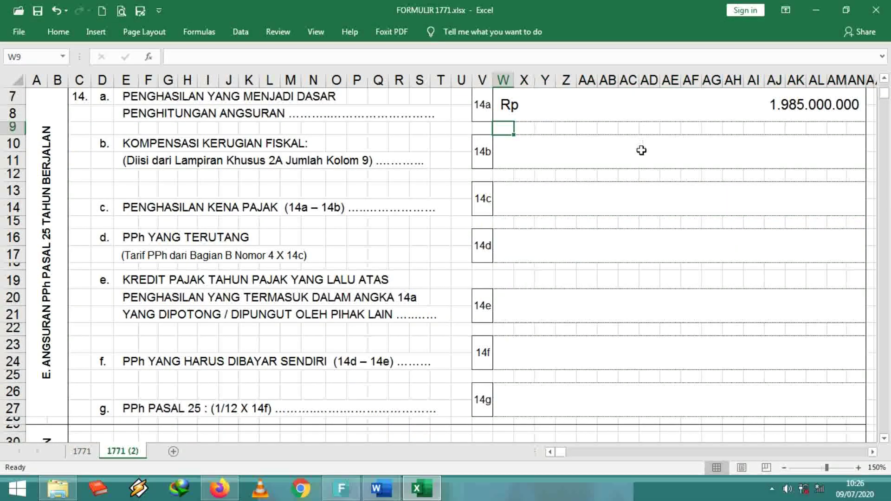
click(641, 149)
text('---)
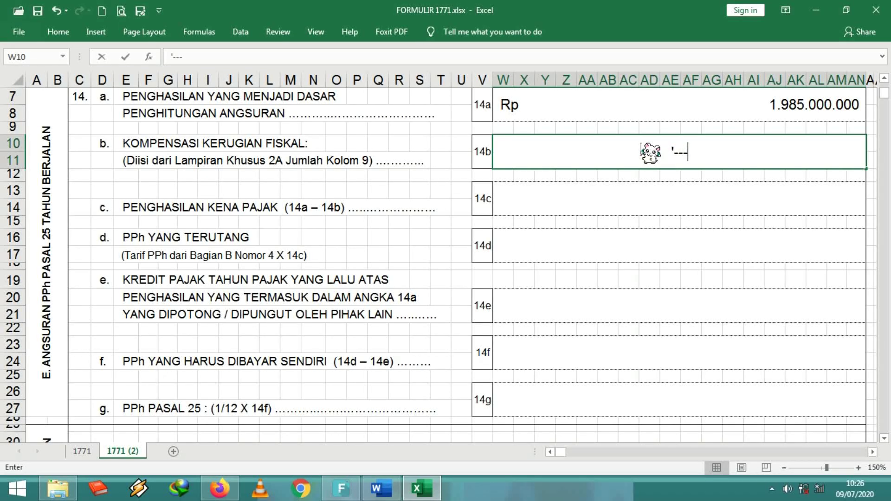
key(Return)
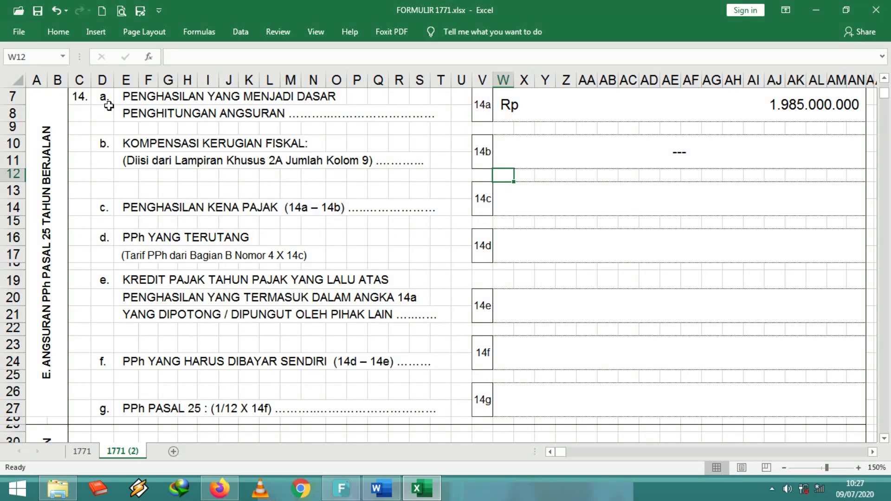
click(687, 195)
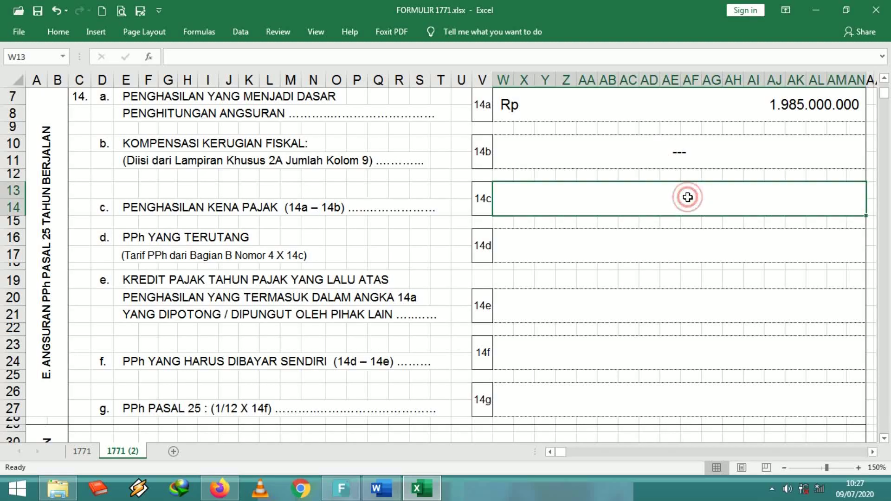
text(1)
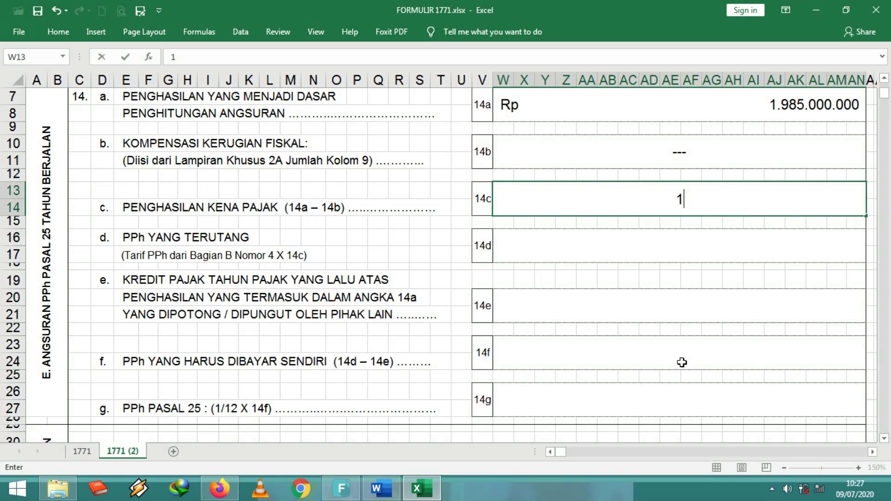
text(985000000)
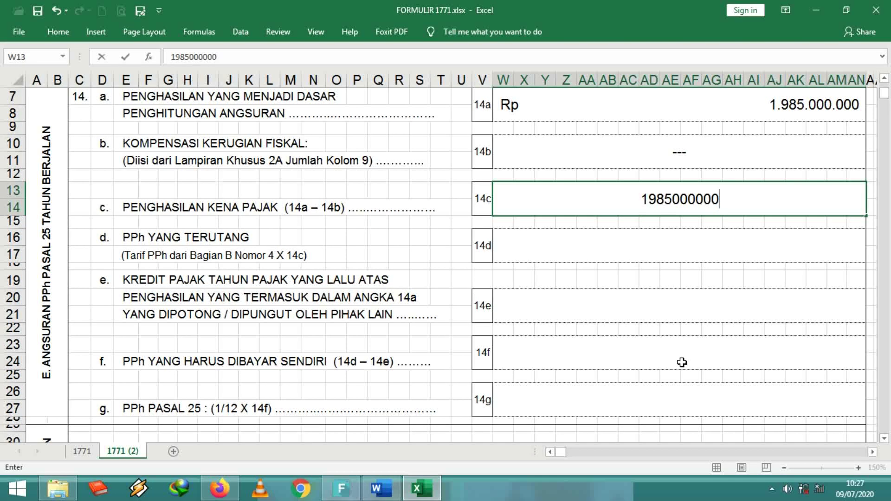
key(Return)
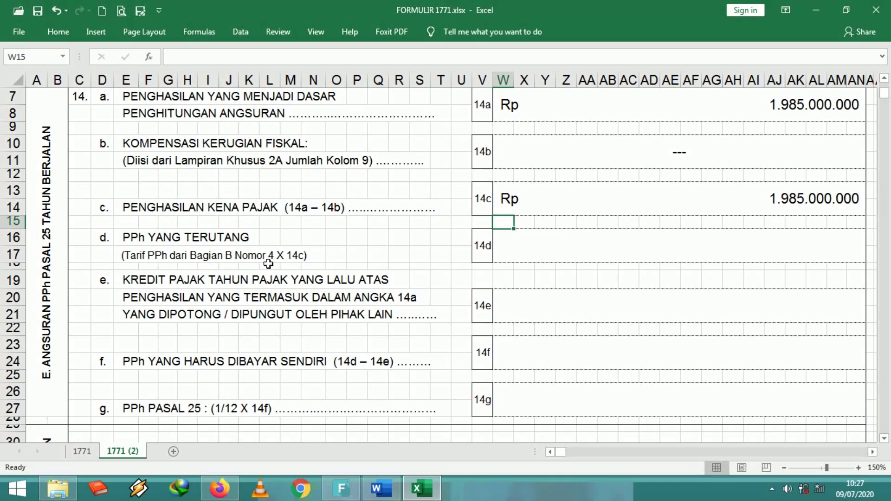
- Look up the PPh terutang in item 4 of sheet 1771 and enter 436700000 for item 14d on sheet 1771 (2)
click(85, 451)
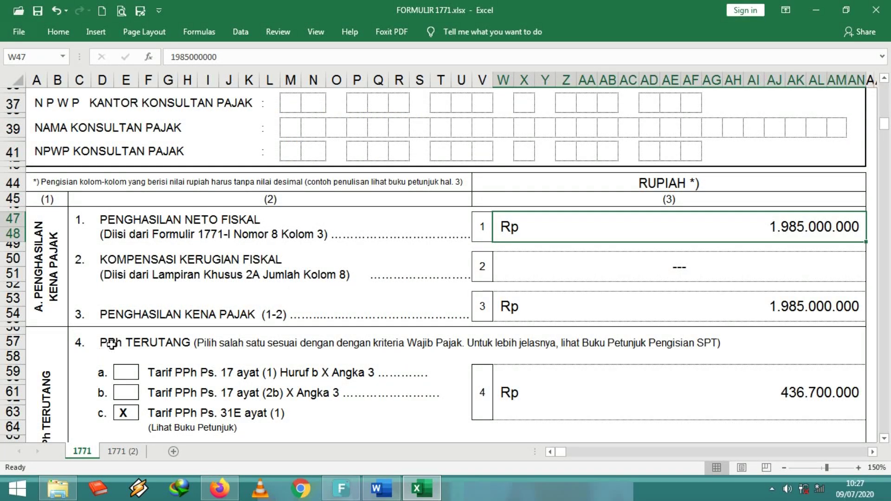
click(810, 391)
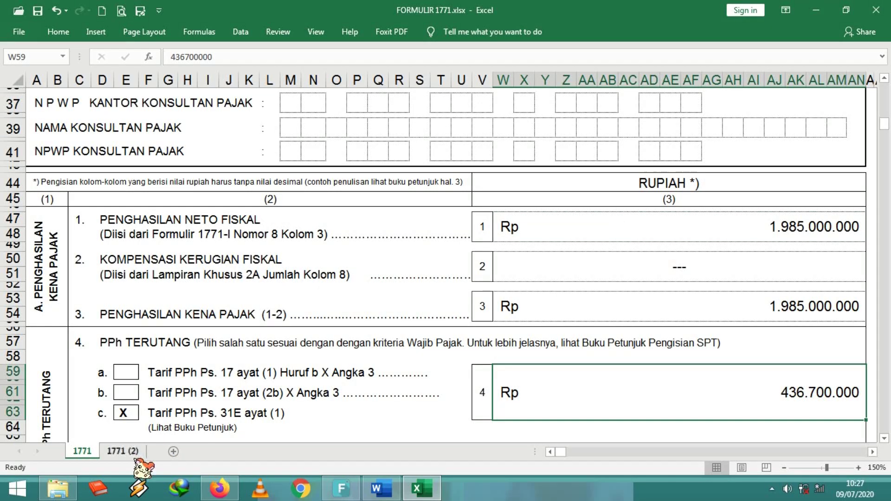
click(122, 451)
click(690, 248)
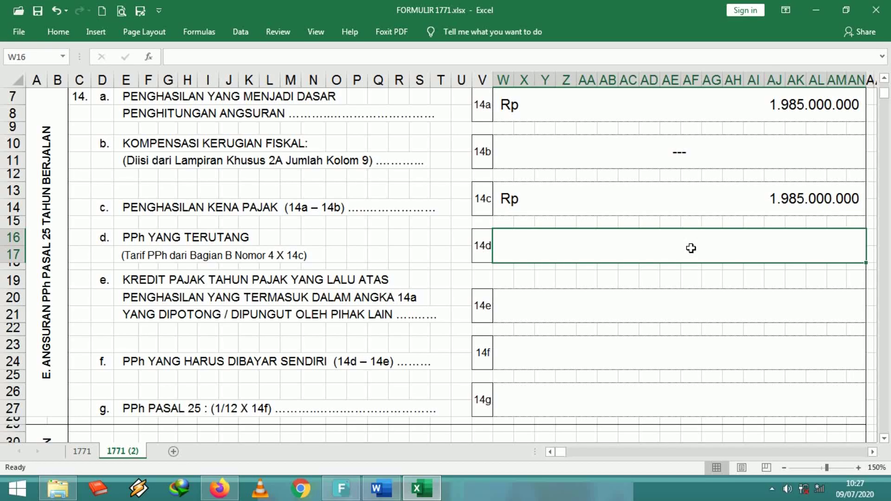
text(436.700.000)
key(Return)
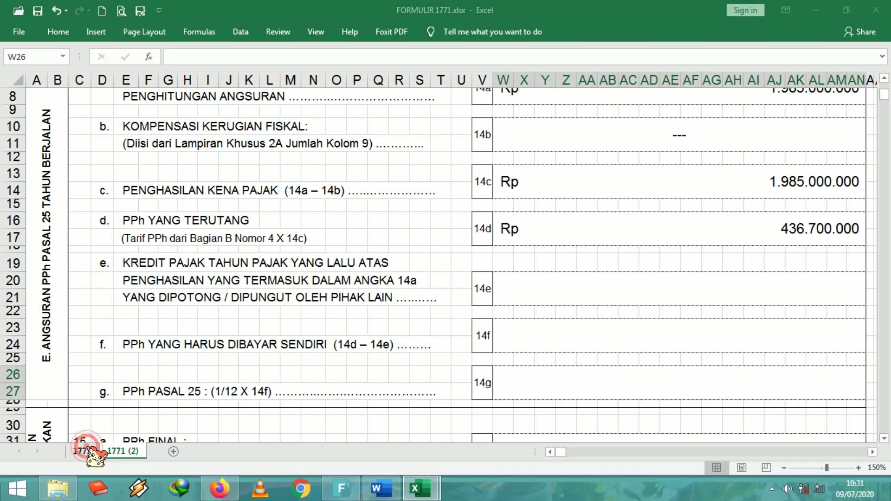
- Look up the domestic tax credit in item 8a of sheet 1771 and enter 92000000 for item 14e on sheet 1771 (2)
click(88, 452)
drag(885, 134, 887, 162)
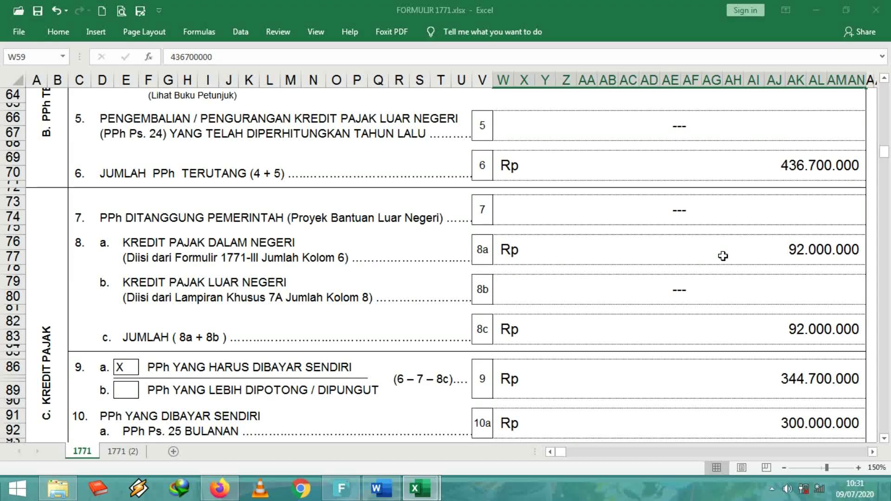
click(131, 452)
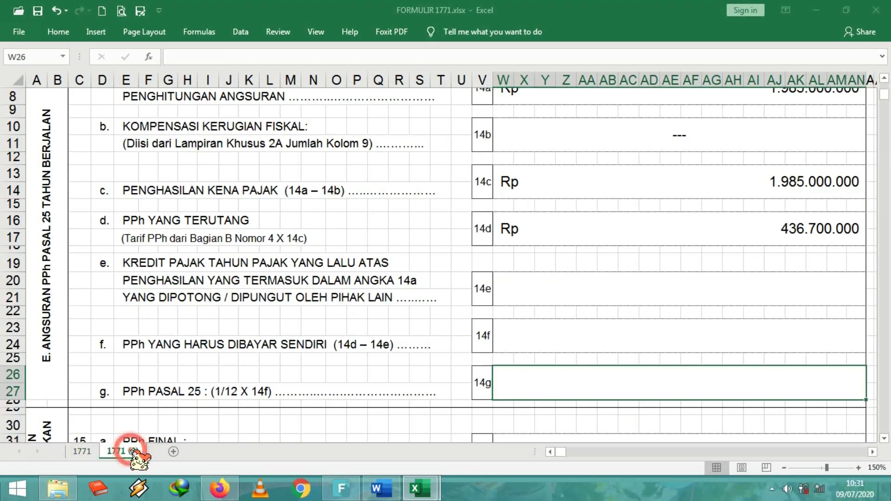
click(695, 281)
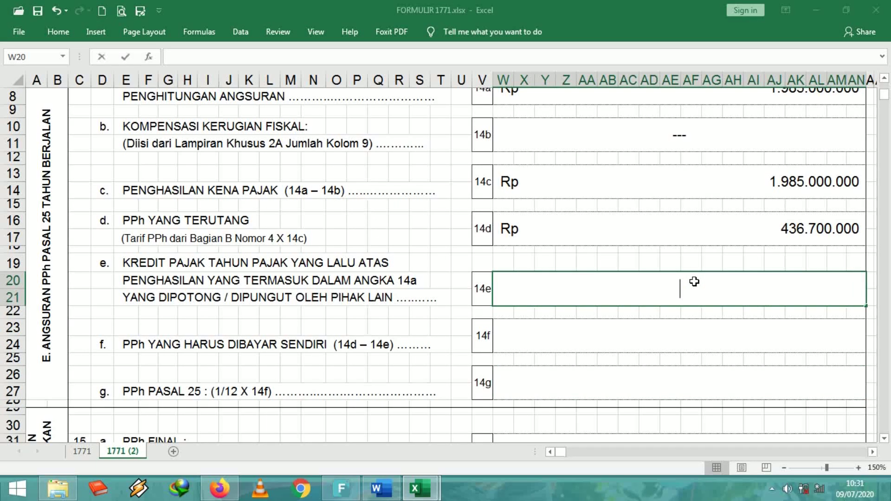
text(92000000)
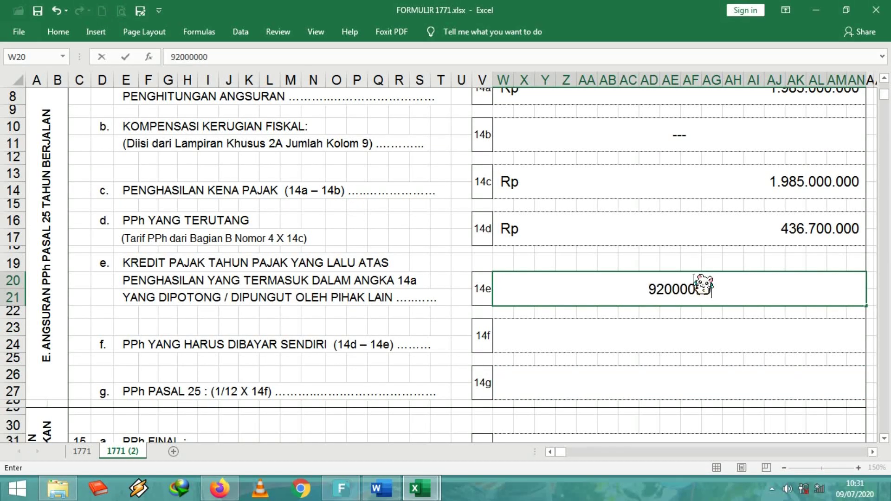
key(Return)
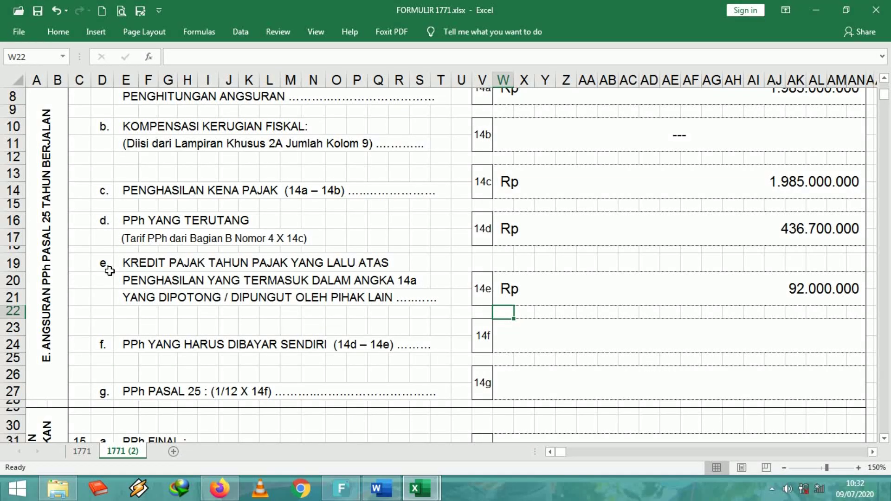
- Calculate the self-paid PPh for item 14f as 14d minus 14e with the formula =W16-W20
click(749, 336)
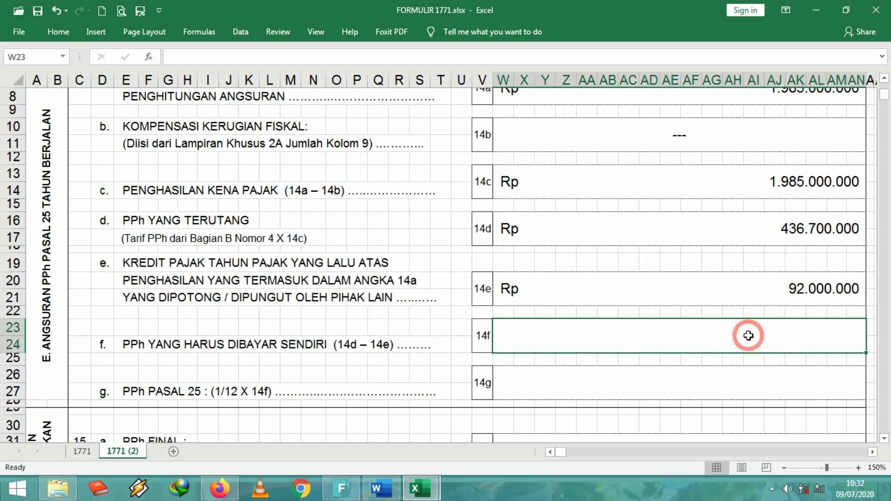
text(=)
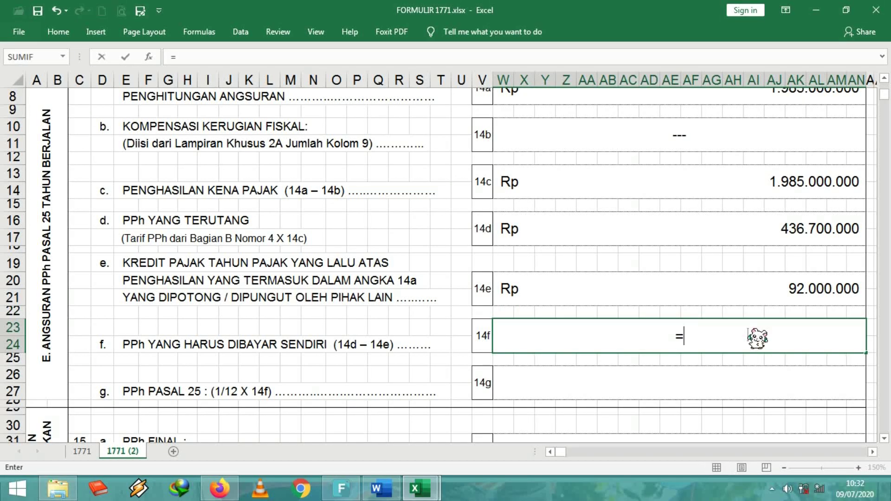
click(776, 232)
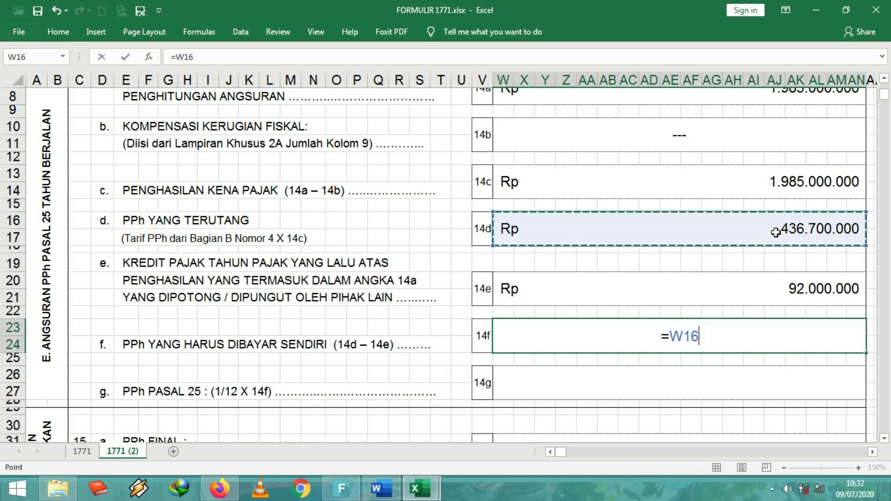
text(-)
click(778, 292)
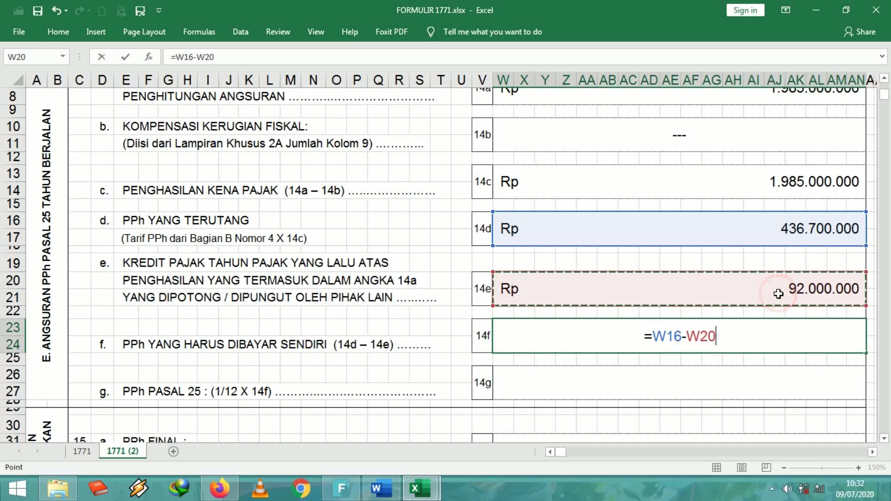
key(Return)
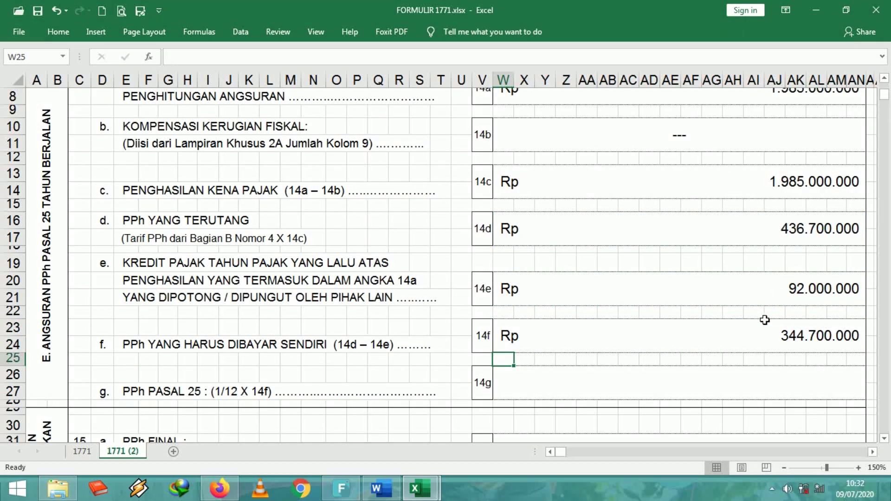
click(763, 334)
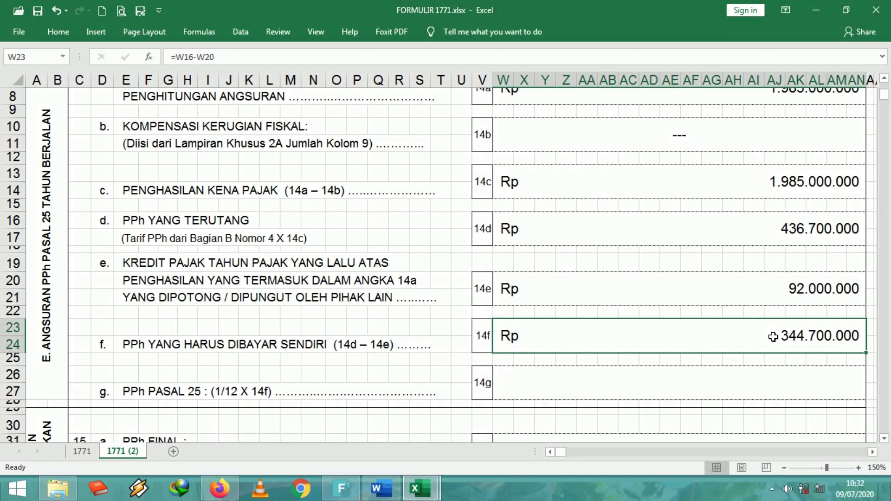
- Calculate the PPh Pasal 25 instalment for item 14g as one twelfth of 14f with the formula =W23/12
click(769, 385)
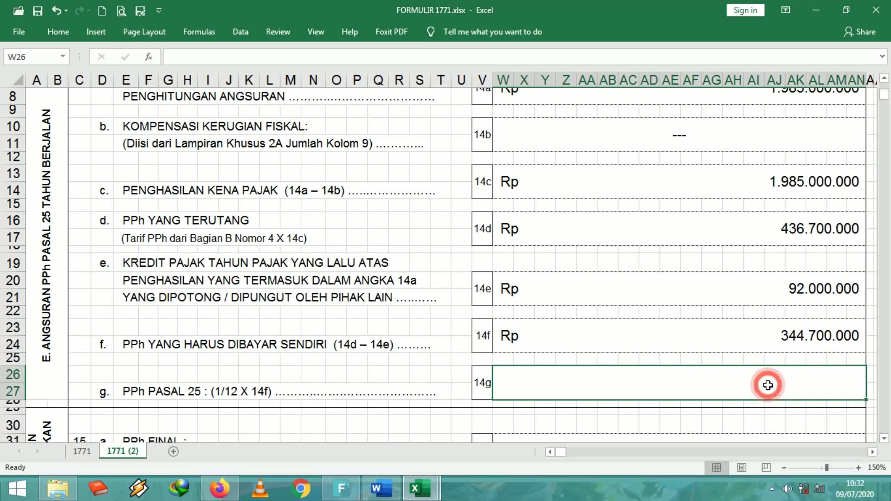
text(=)
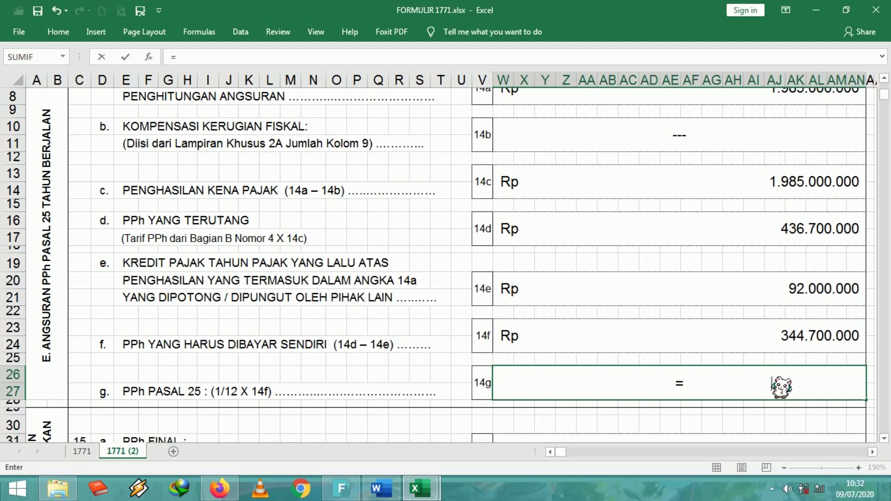
click(802, 338)
text(/12)
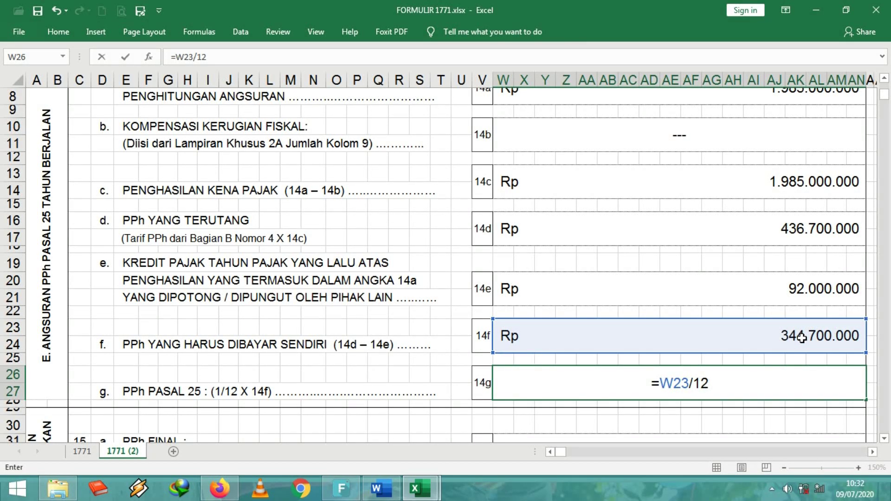
key(Return)
click(762, 389)
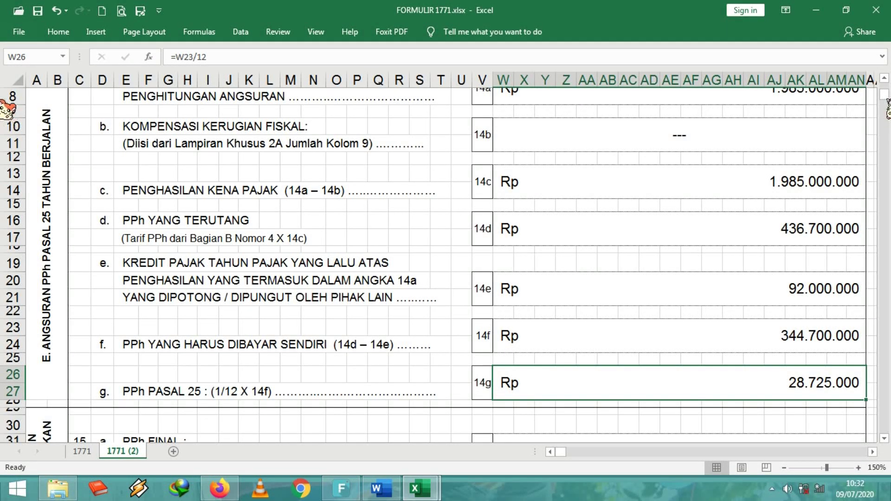
drag(884, 94, 887, 115)
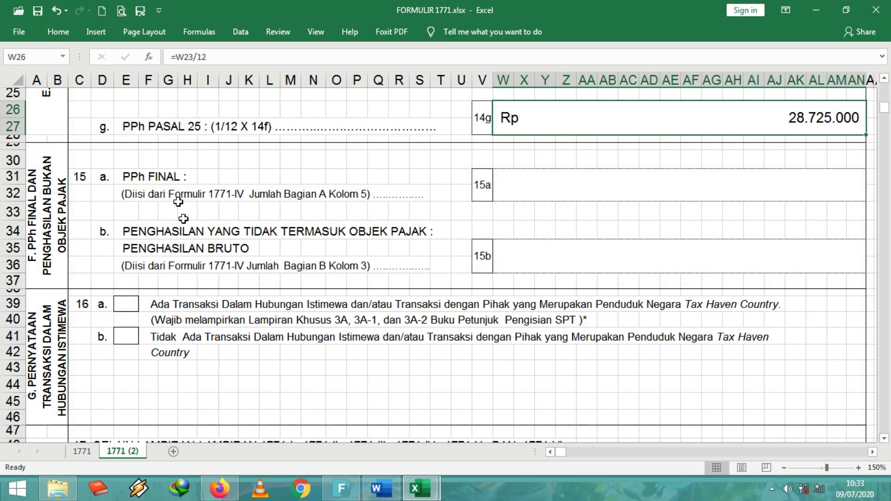
- Look up the final PPh in point 10 of the Word case document and enter 21000000 for item 15a on sheet 1771 (2)
click(390, 489)
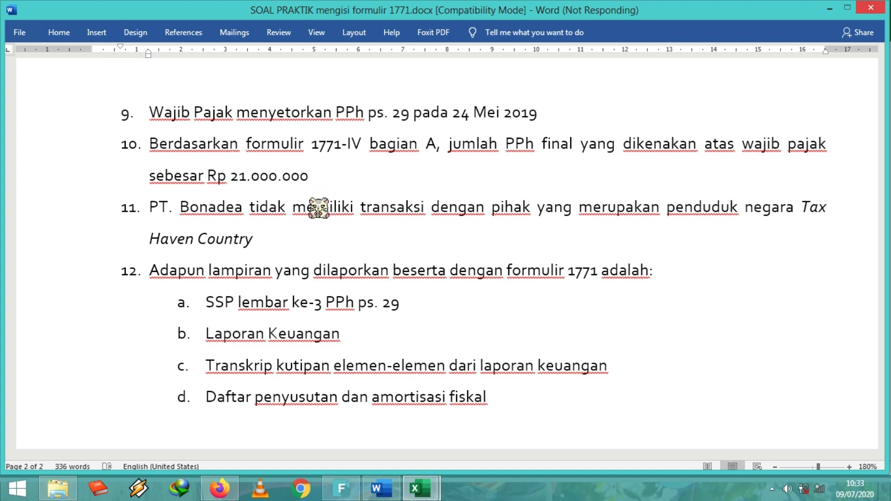
click(431, 489)
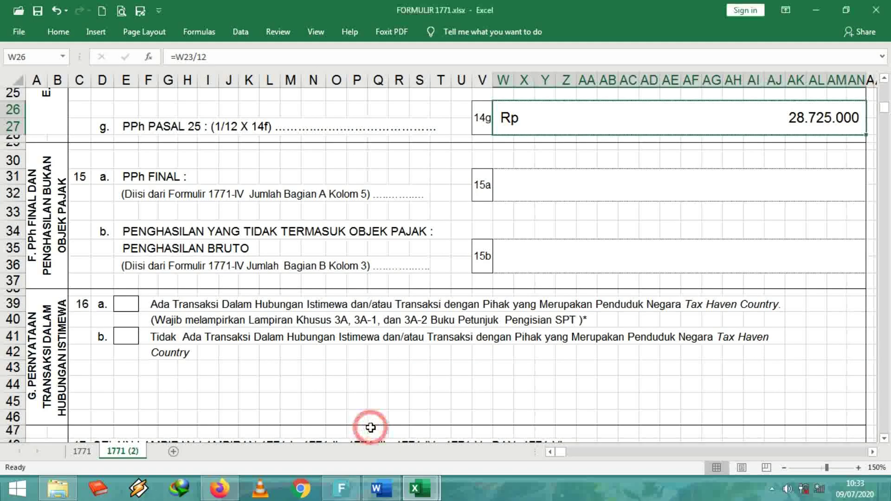
click(721, 191)
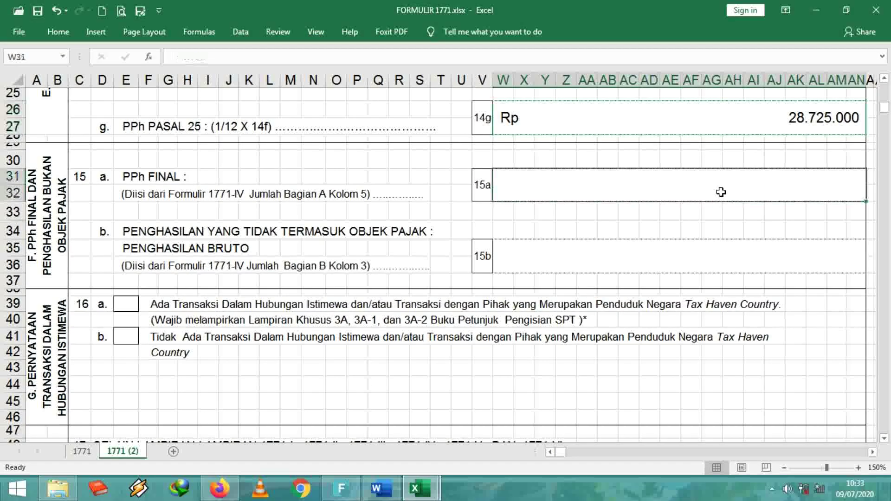
text(21)
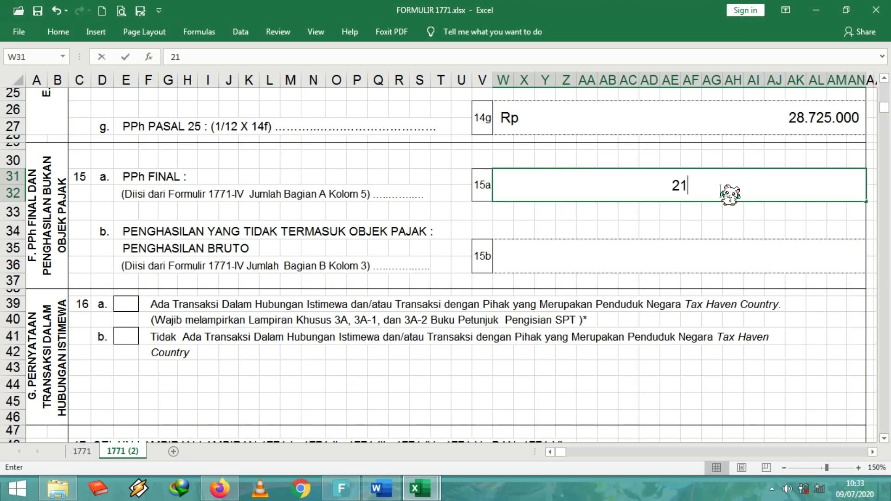
text(.000.000000)
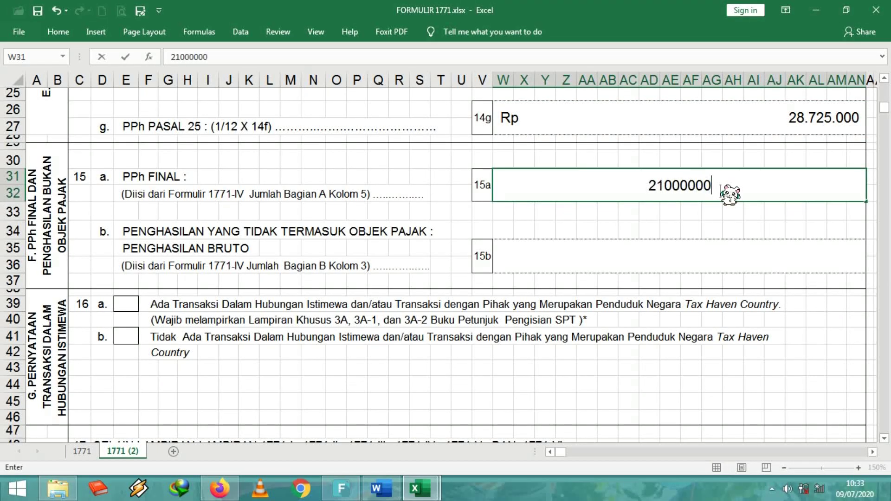
key(Return)
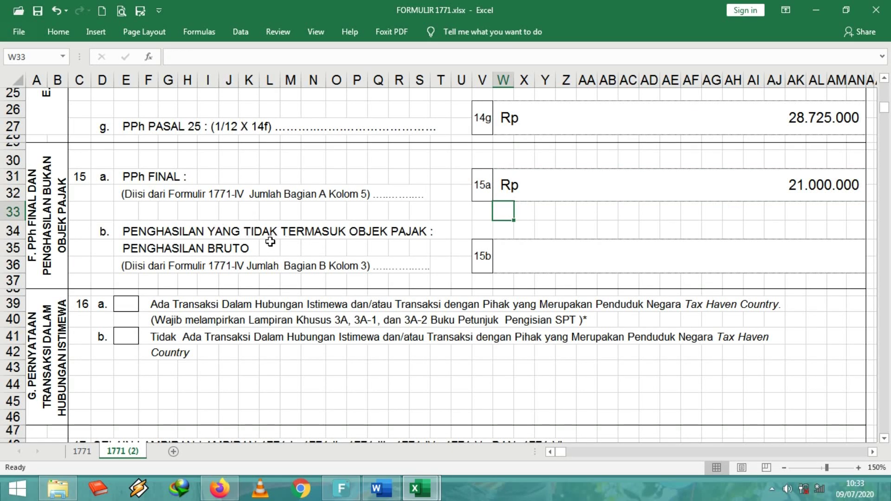
- Check the Word case document for income that is not a tax object and enter --- as text for item 15b in FORMULIR 1771
click(382, 488)
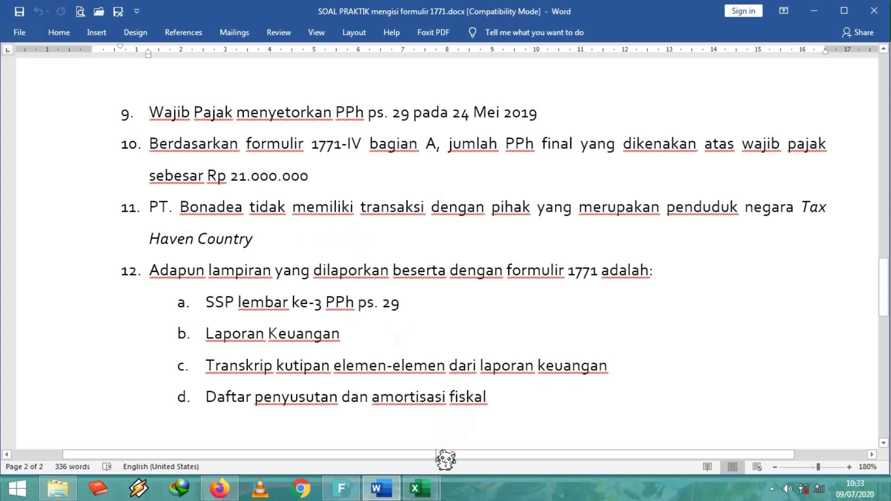
mouse_move(420, 492)
click(384, 436)
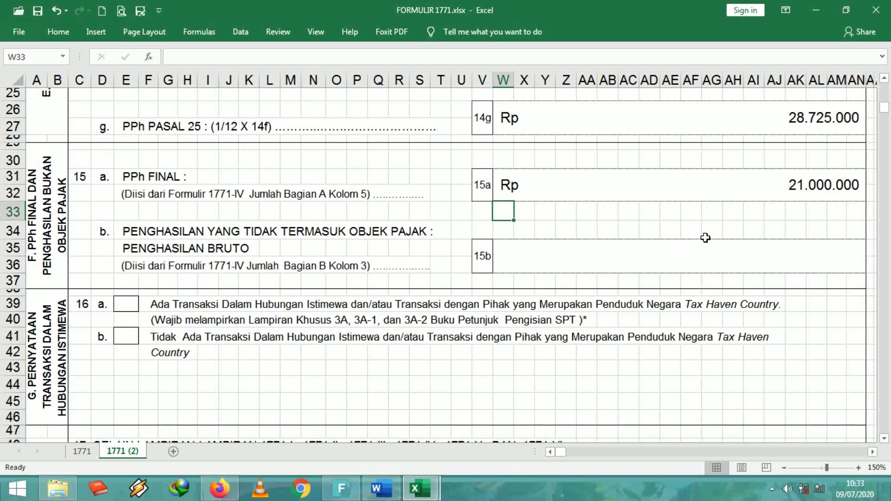
click(693, 263)
text(-')
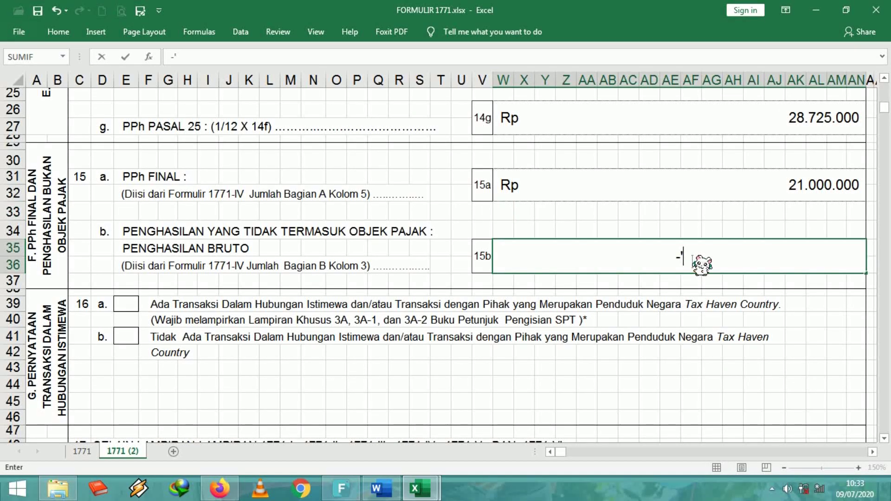
key(BackSpace)
key(BackSpace)
text(')
key(Return)
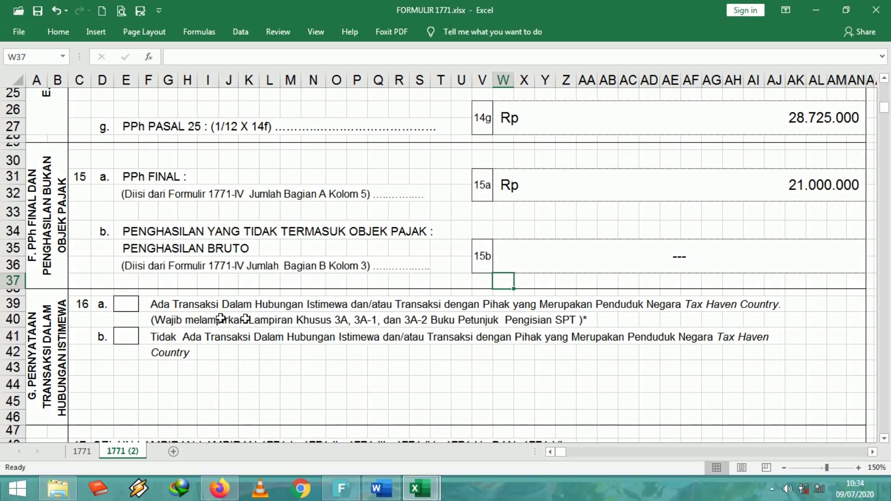
- Check point 11 on Tax Haven Country transactions in the Word case document and mark item 16b with X in FORMULIR 1771
click(84, 451)
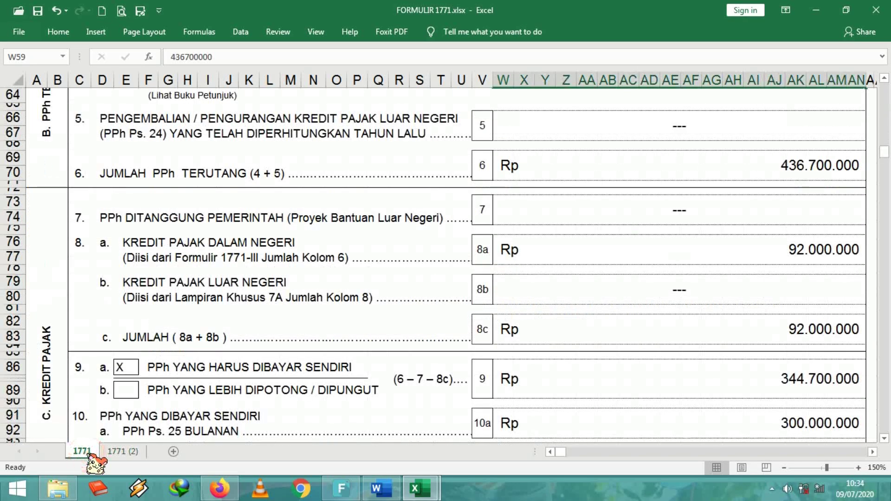
click(110, 449)
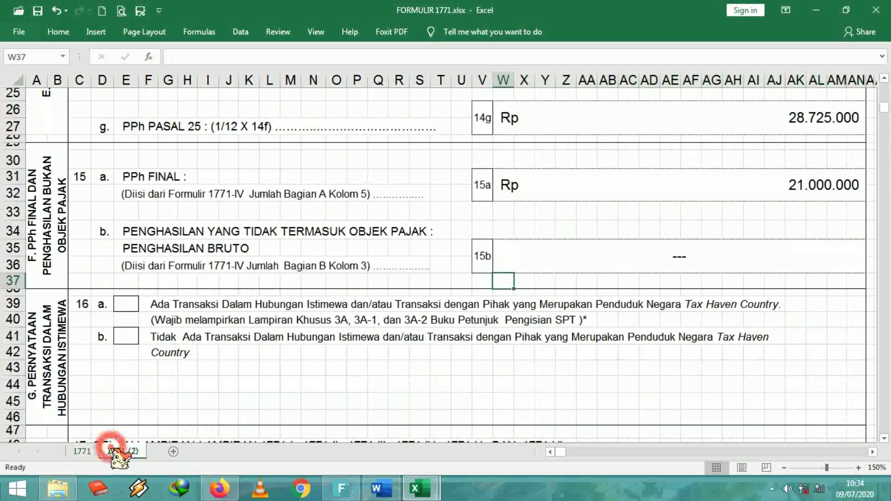
click(381, 488)
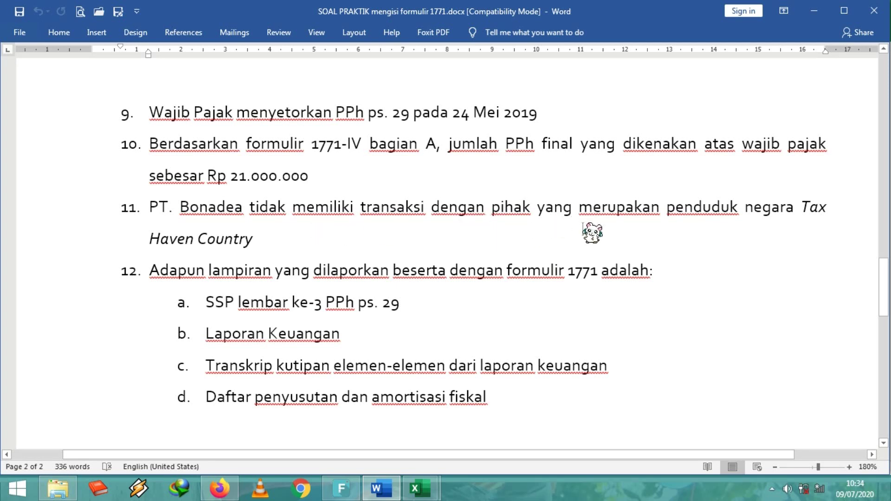
click(436, 488)
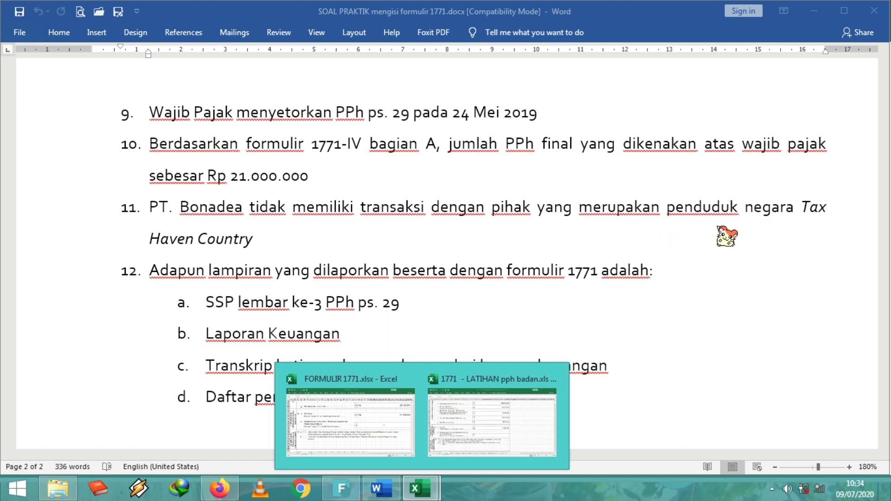
click(348, 411)
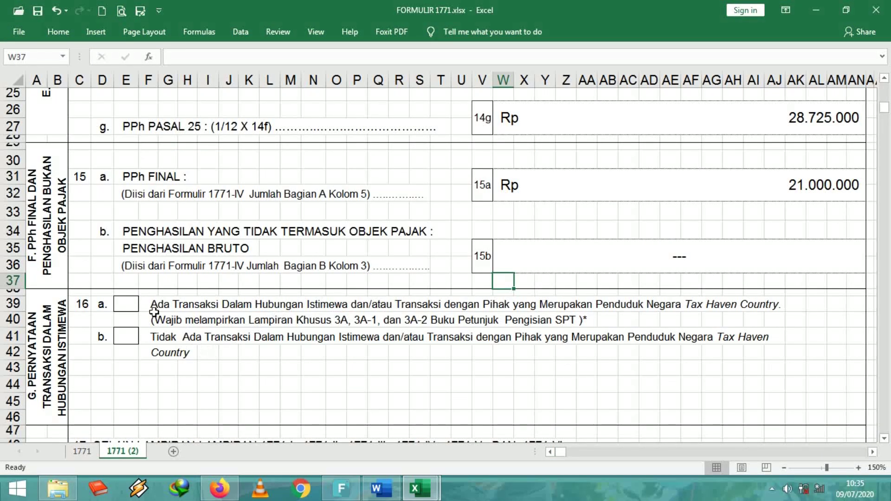
click(129, 336)
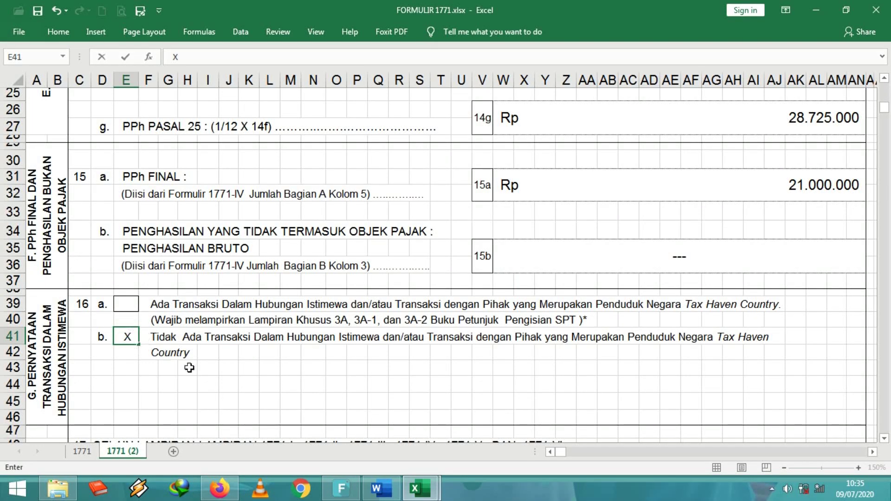
click(270, 382)
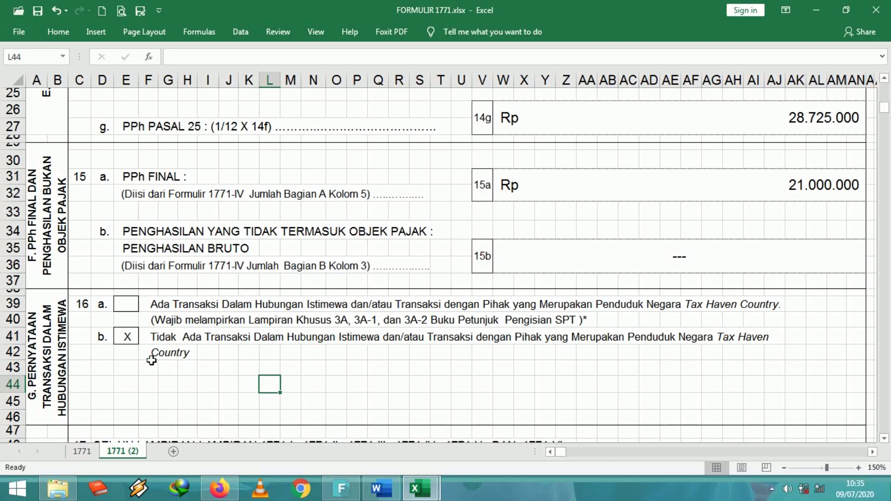
- Check the attachment list in point 12 of the Word case document and mark item 17a, the PPh Pasal 29 payment slip, with X
drag(884, 107, 887, 132)
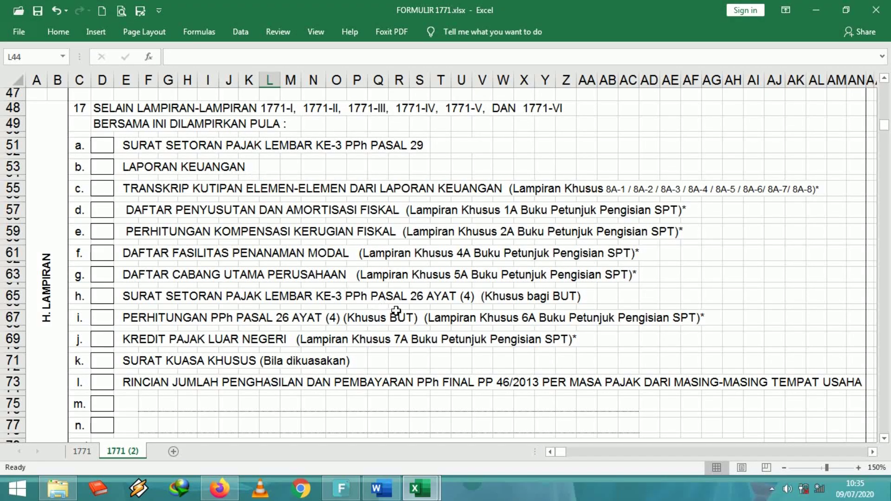
click(382, 489)
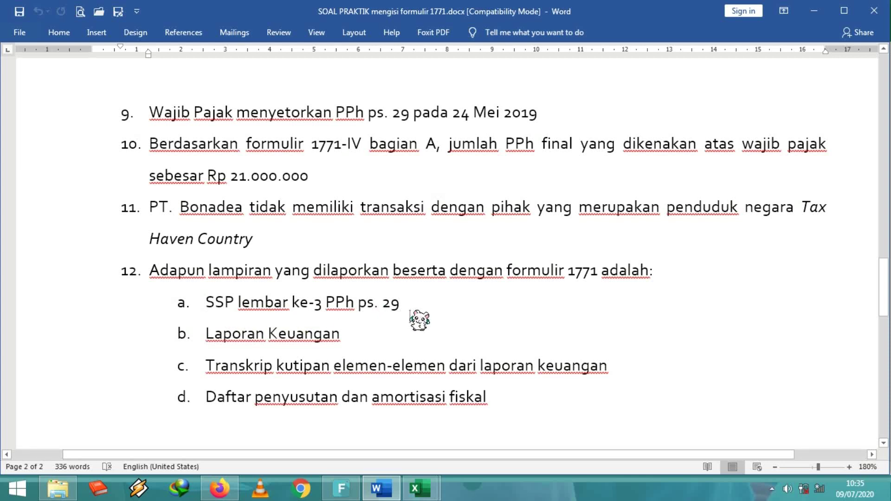
click(420, 489)
click(342, 418)
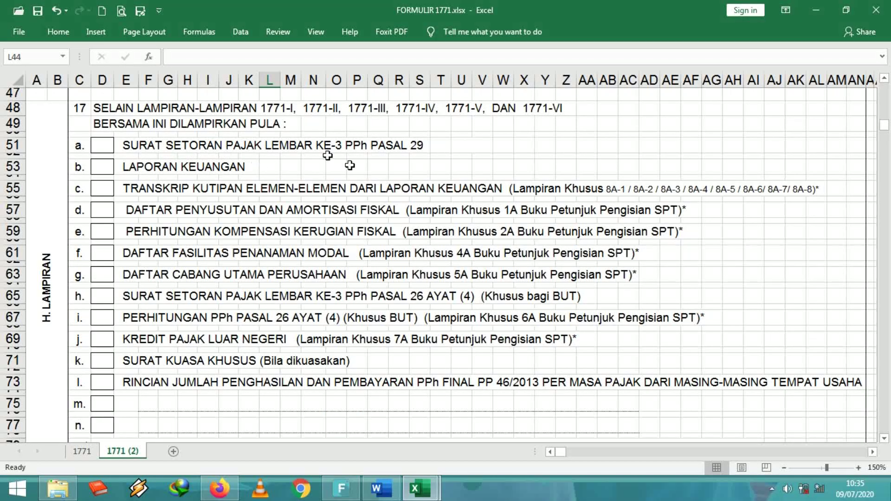
click(100, 144)
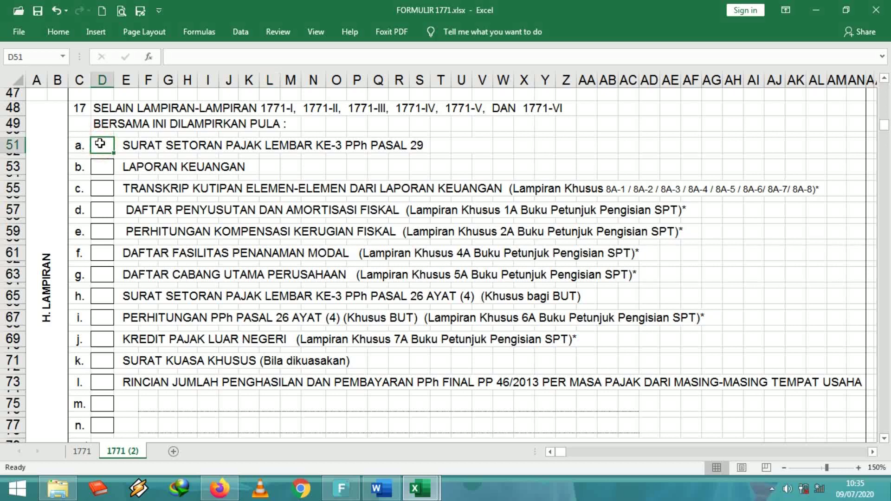
text(X)
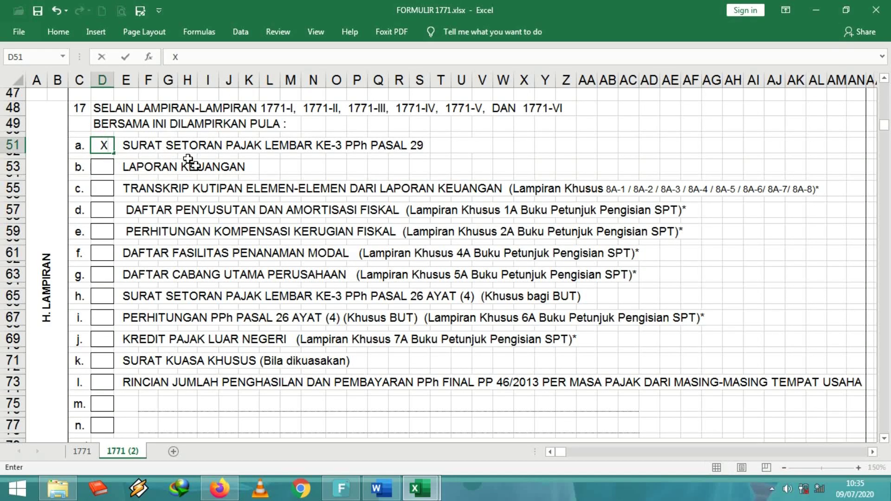
key(Return)
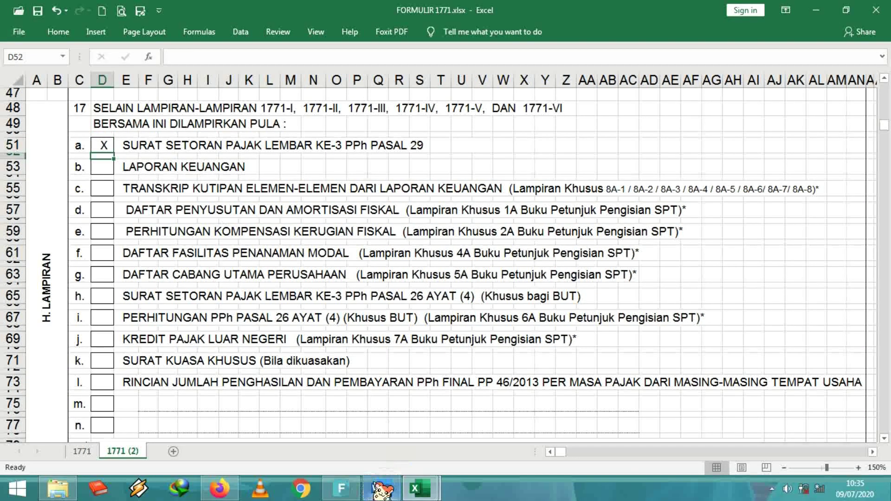
- Check attachment b in the Word case document and mark item 17b, Laporan Keuangan, with X in FORMULIR 1771
click(381, 488)
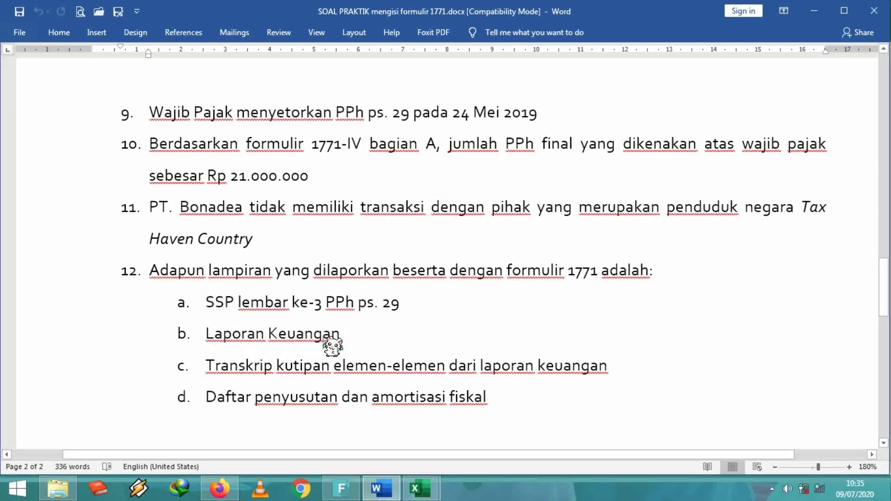
mouse_move(420, 489)
click(340, 429)
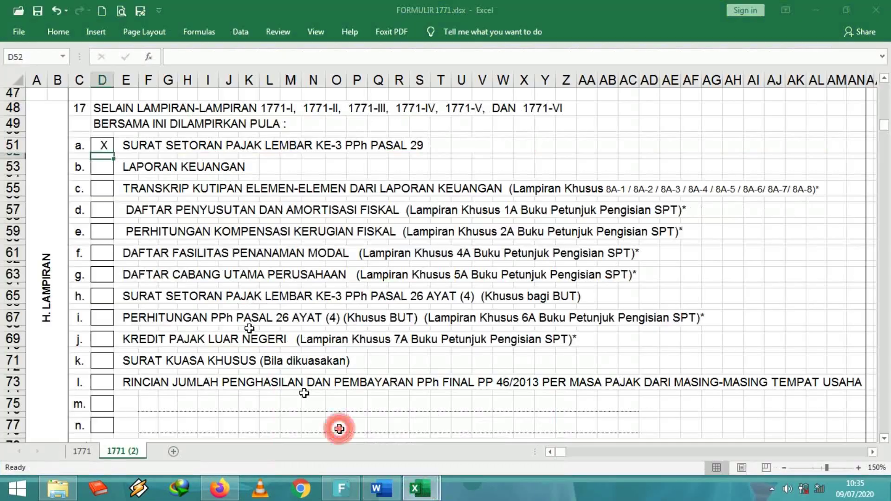
click(106, 172)
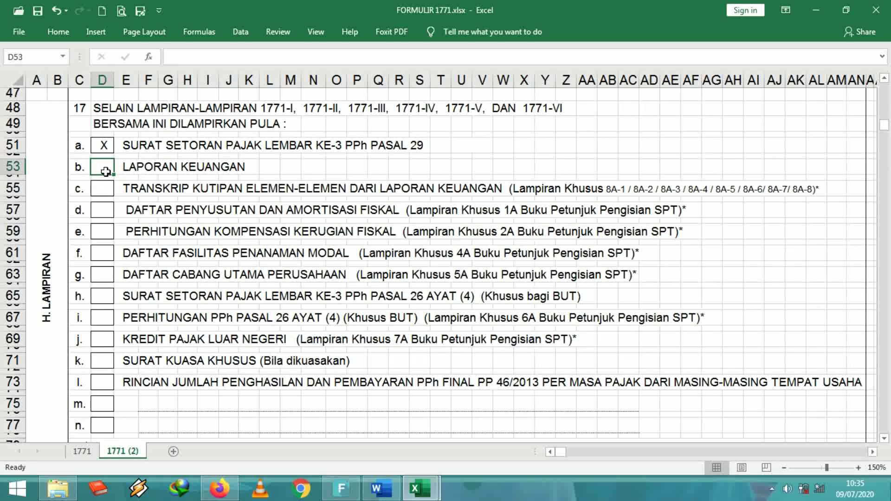
text(X)
key(Return)
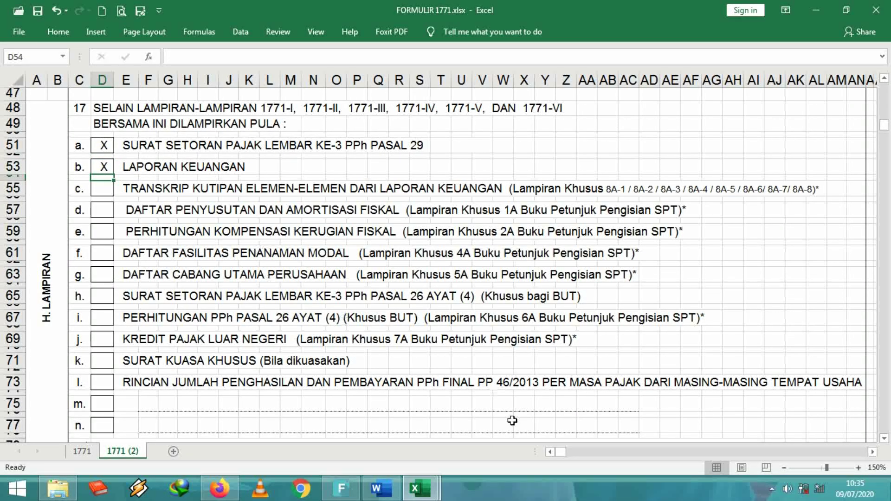
- Check attachment c in the Word case document and mark item 17c, the transcript of financial statement elements, with X
click(381, 488)
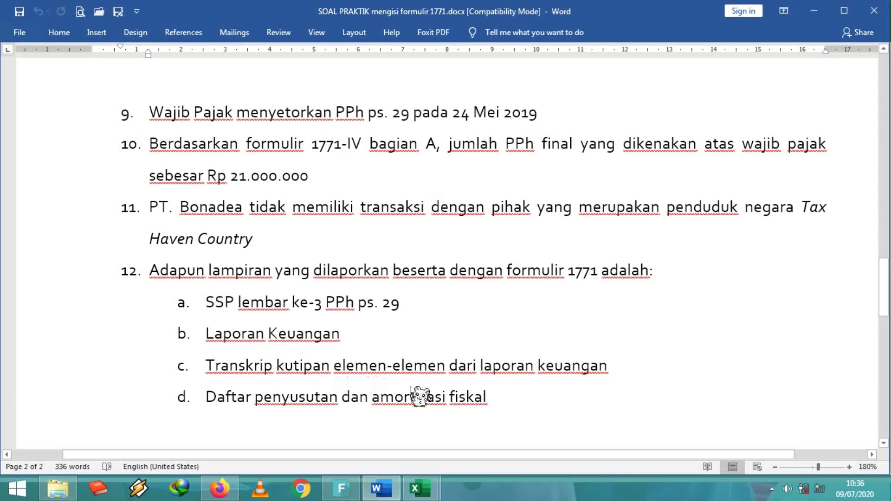
mouse_move(420, 485)
click(353, 429)
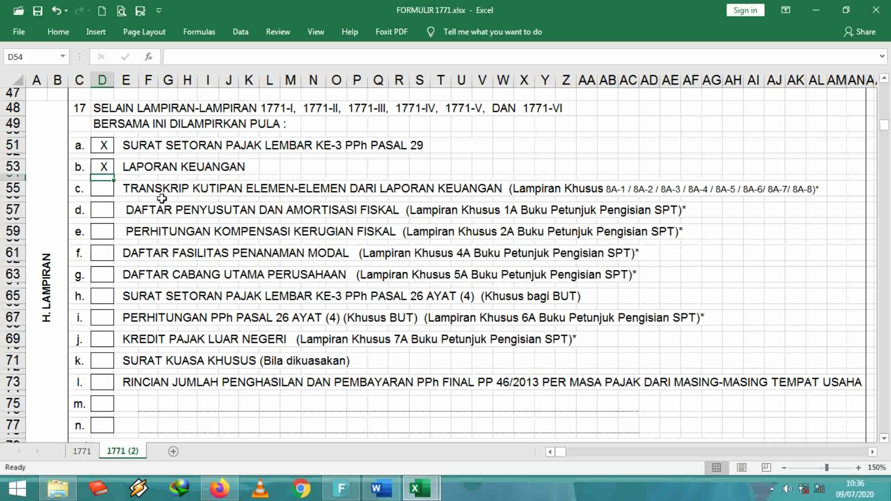
click(108, 192)
text(X)
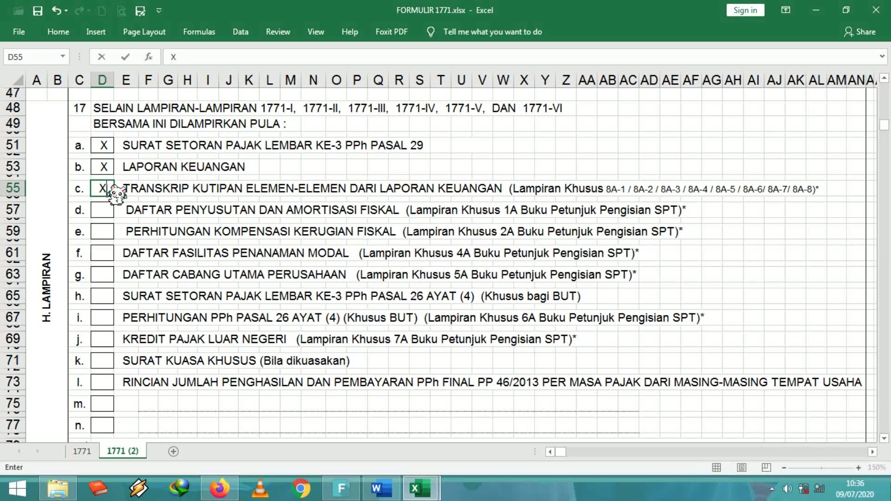
- Check attachment d in the Word case document and mark item 17d, Daftar Penyusutan dan Amortisasi Fiskal, with X
click(382, 488)
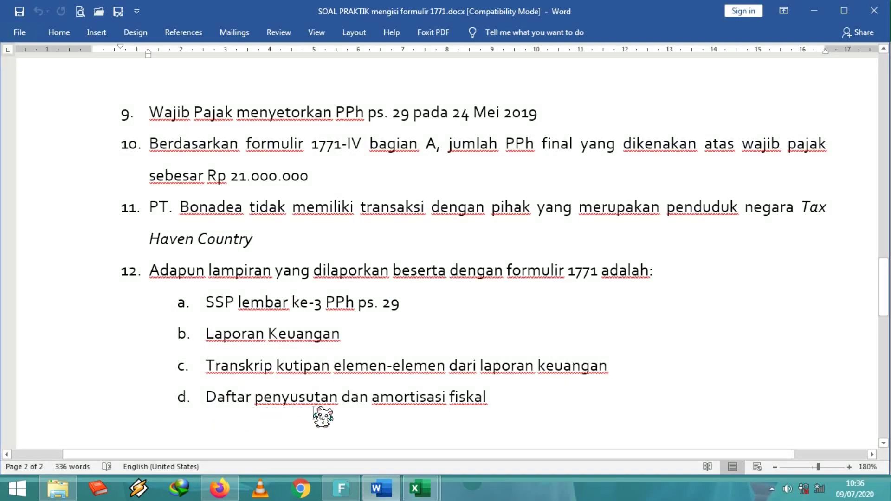
click(421, 488)
click(343, 423)
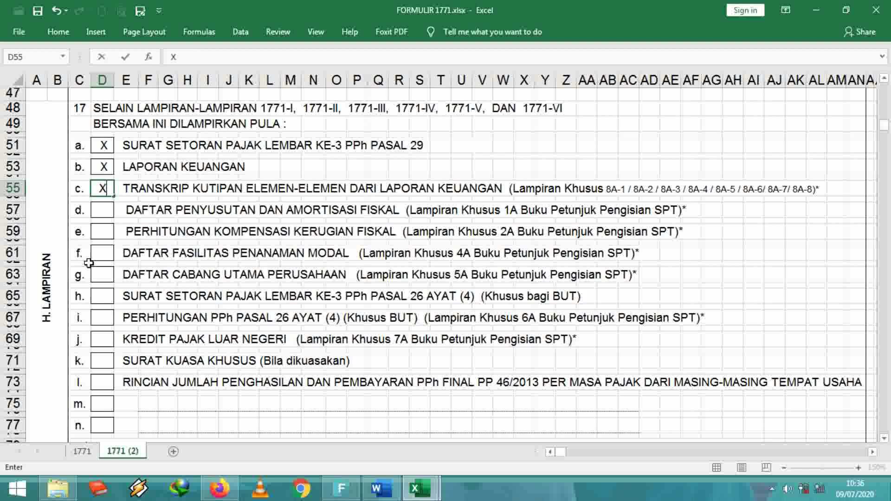
click(105, 209)
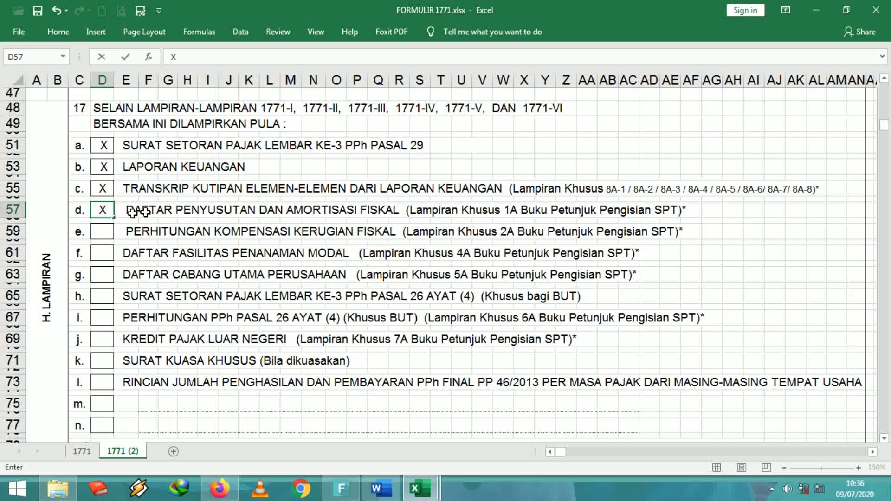
key(Return)
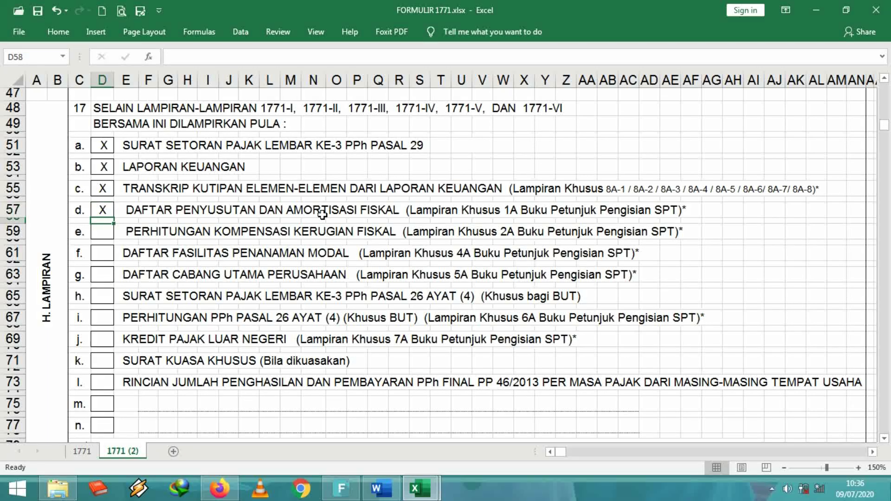
- Review the tasks following point 12 in the Word case document and the PERNYATAAN section at the end of sheet 1771 (2)
click(381, 488)
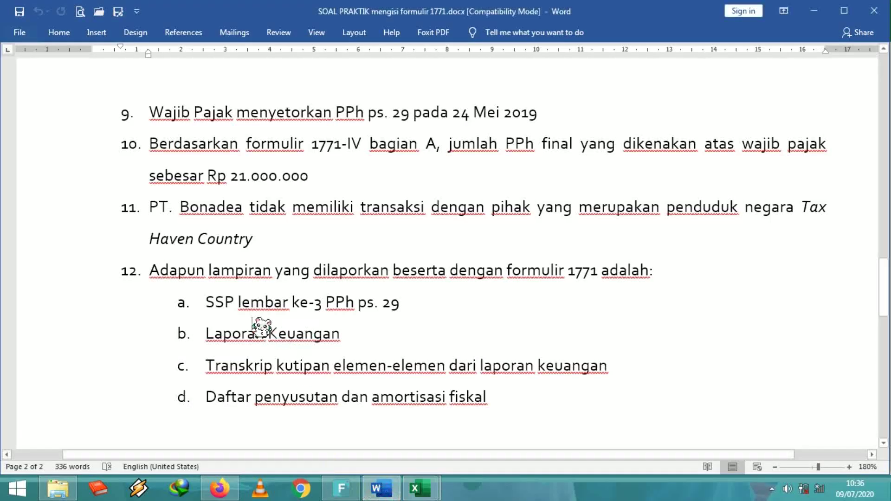
drag(886, 267, 887, 305)
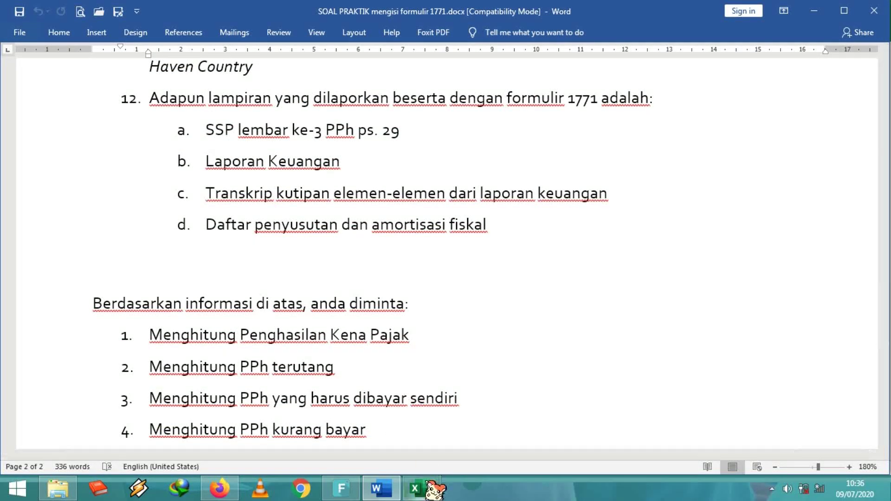
drag(885, 326, 884, 347)
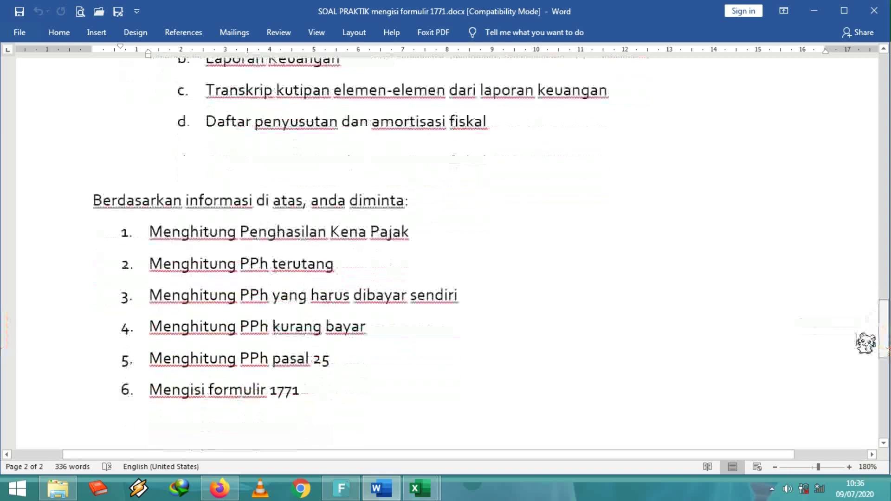
mouse_move(435, 495)
click(351, 420)
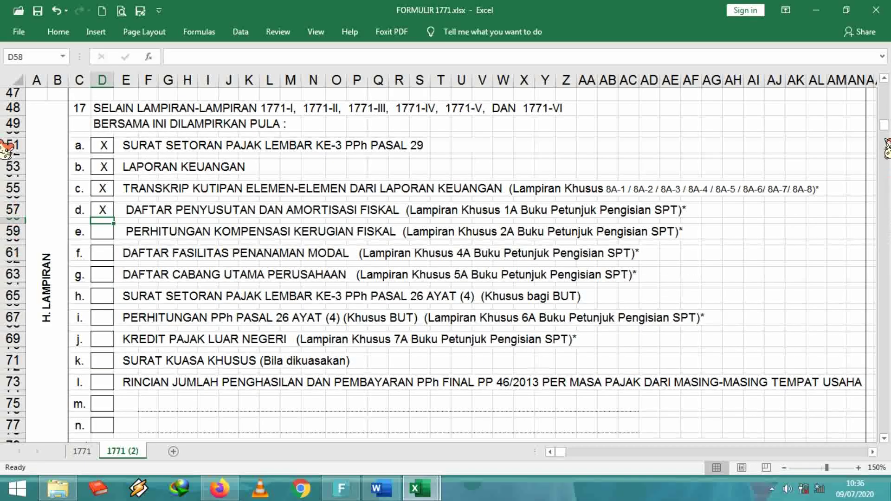
drag(885, 126, 885, 150)
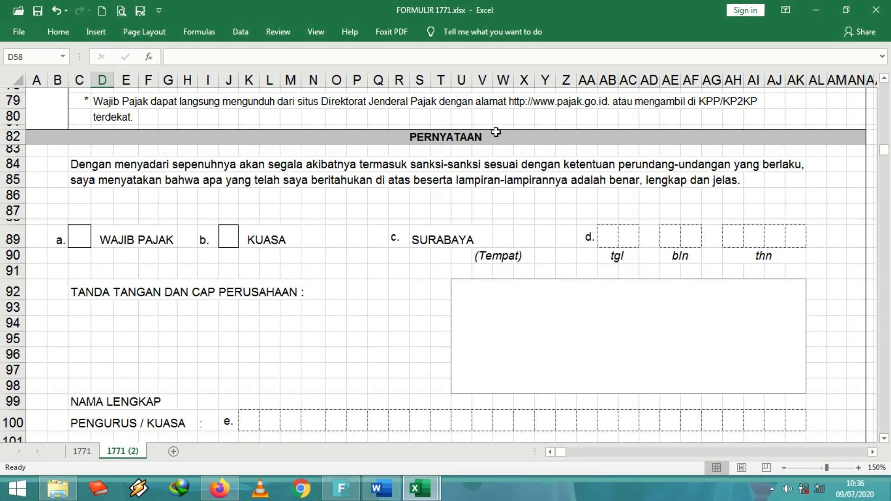
mouse_move(885, 152)
mouse_down()
mouse_move(884, 163)
mouse_move(885, 155)
mouse_up()
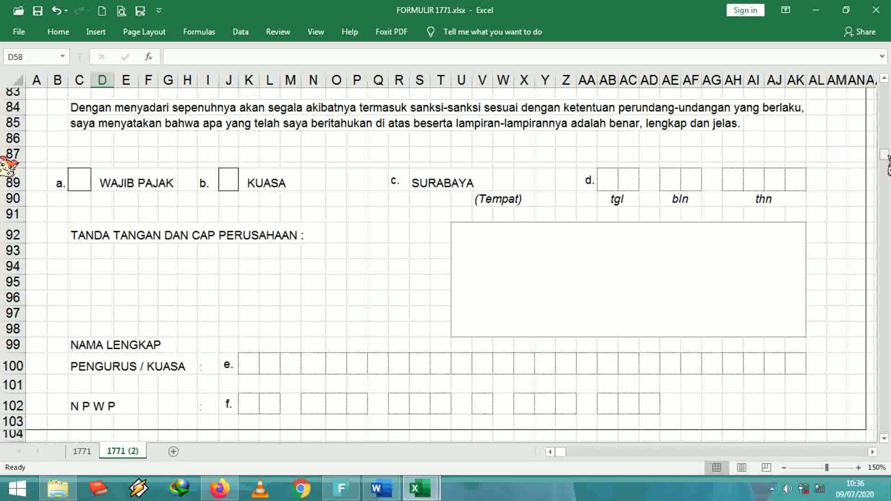